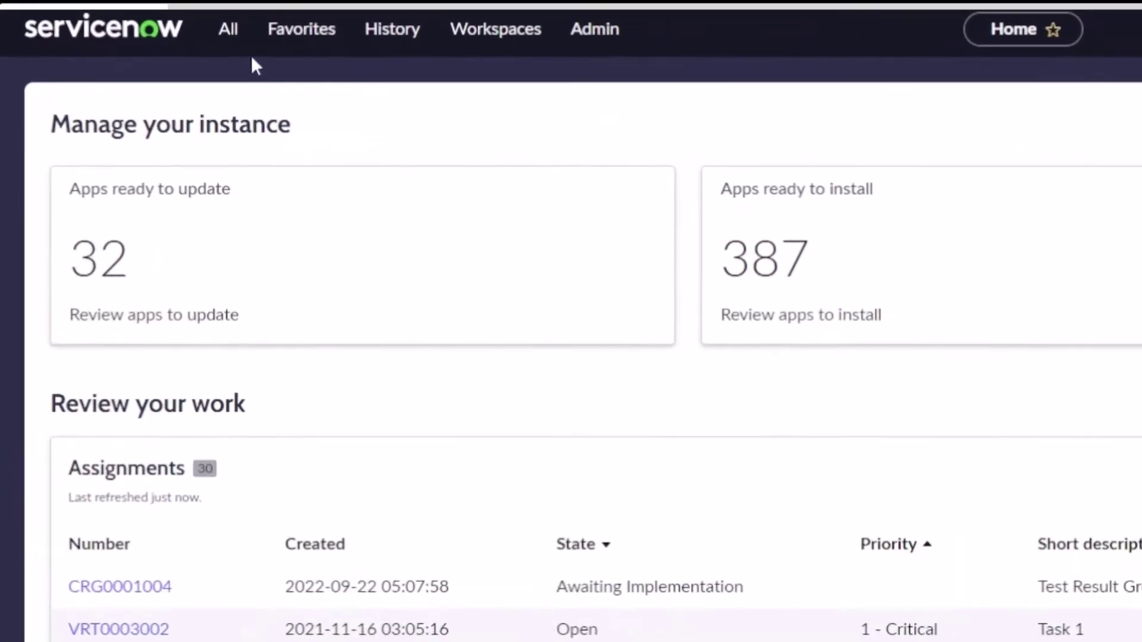
Step: Open task.list and filter the Assigned to column by the user's name, leaving 88 of 18,010 tasks
click(243, 39)
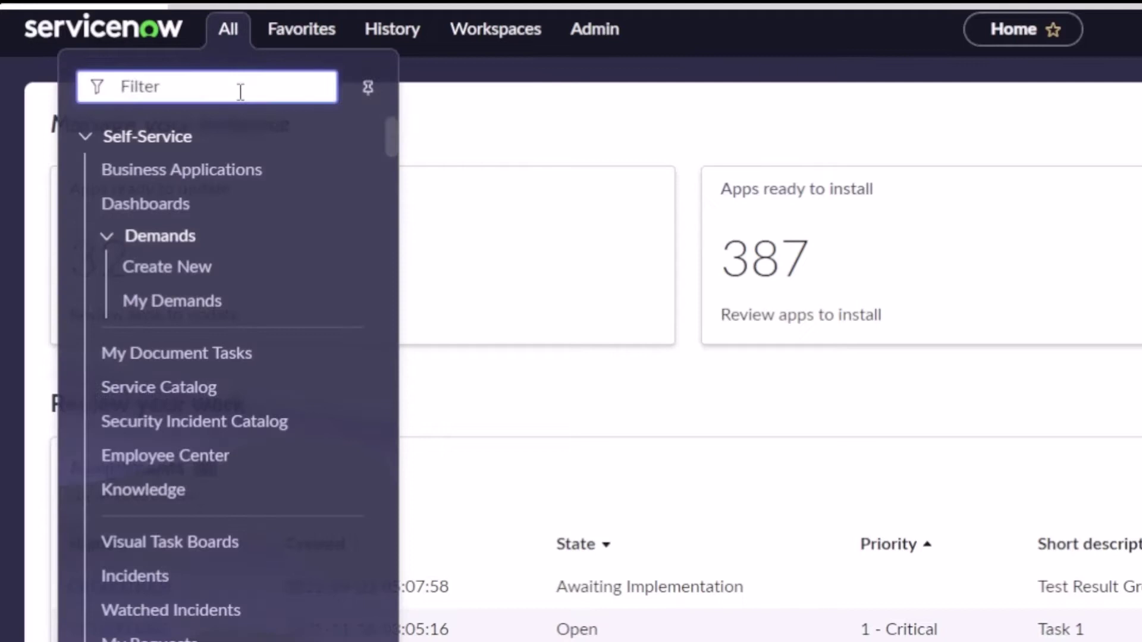
text(task.list)
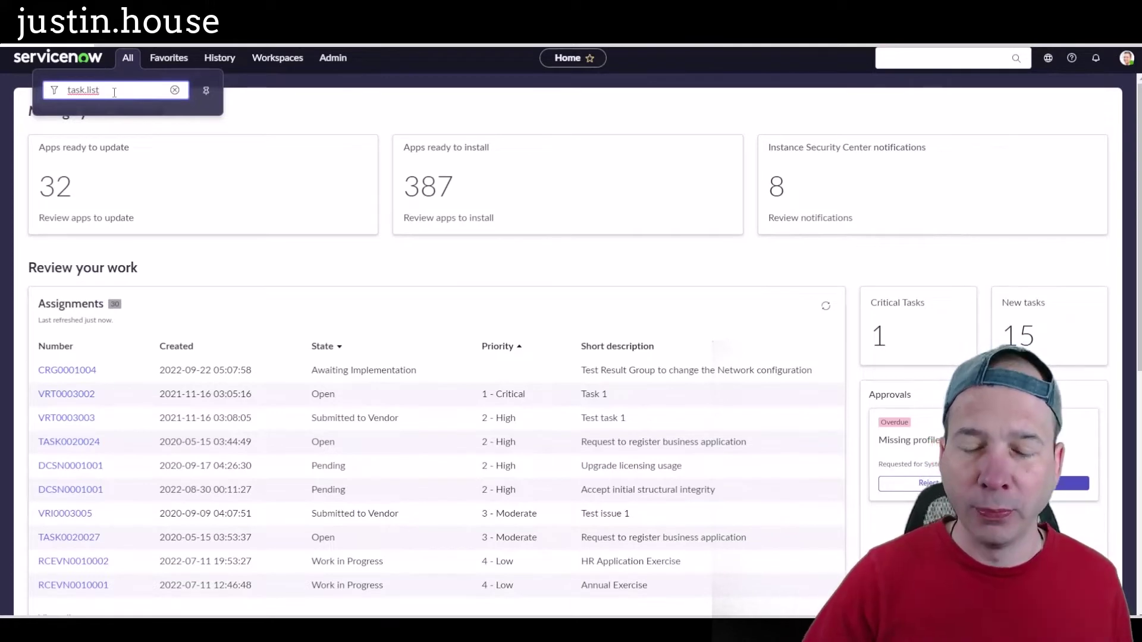
key(Return)
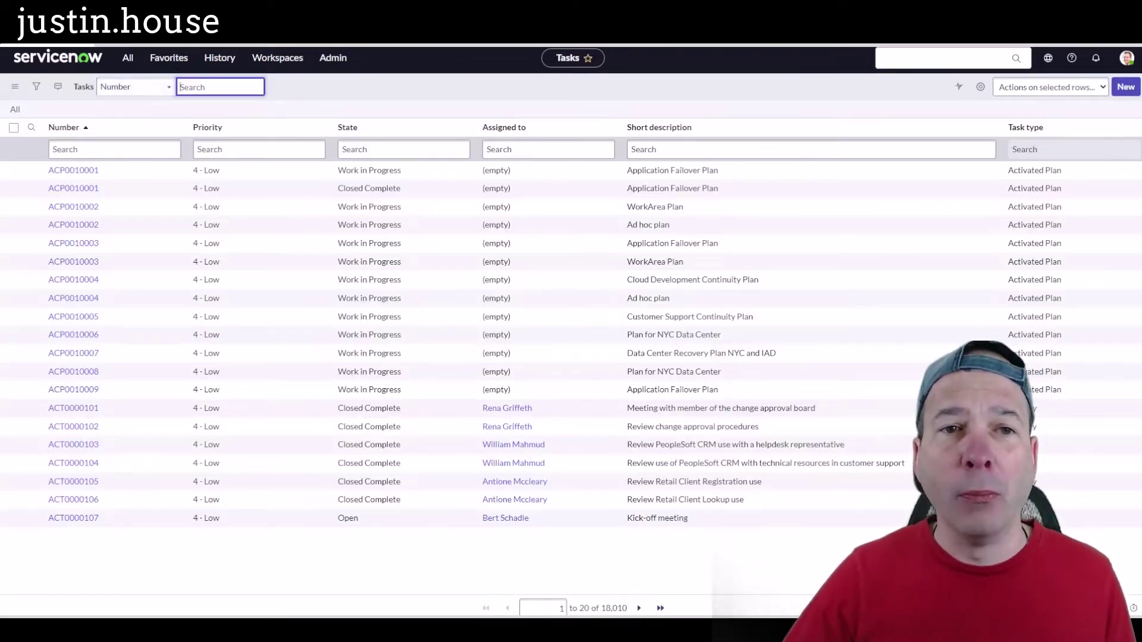
click(576, 154)
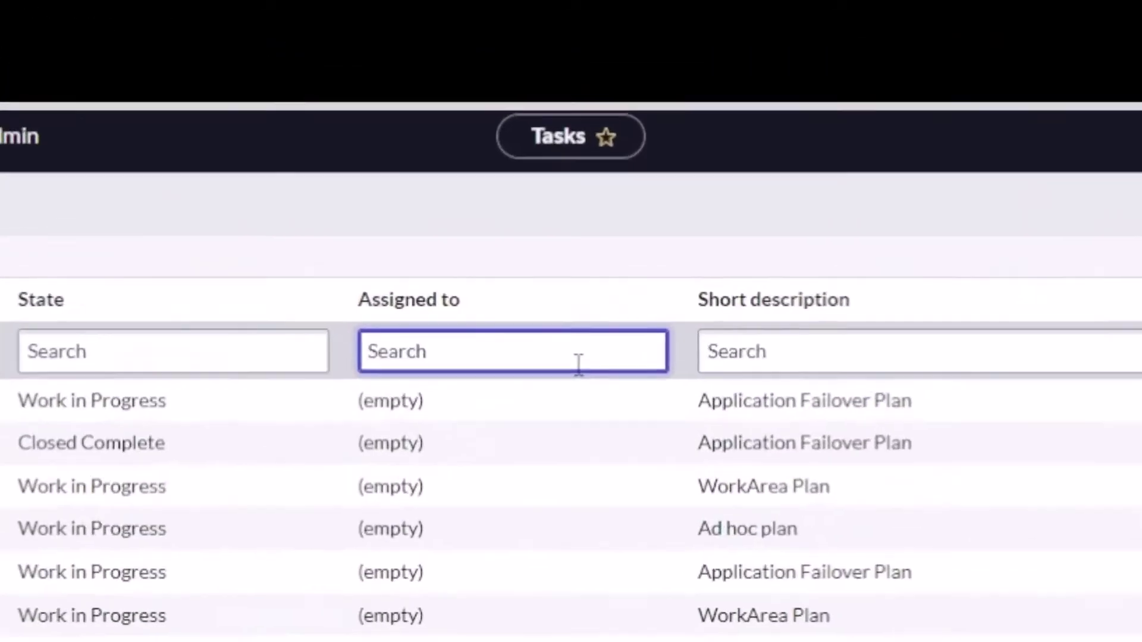
text(abel)
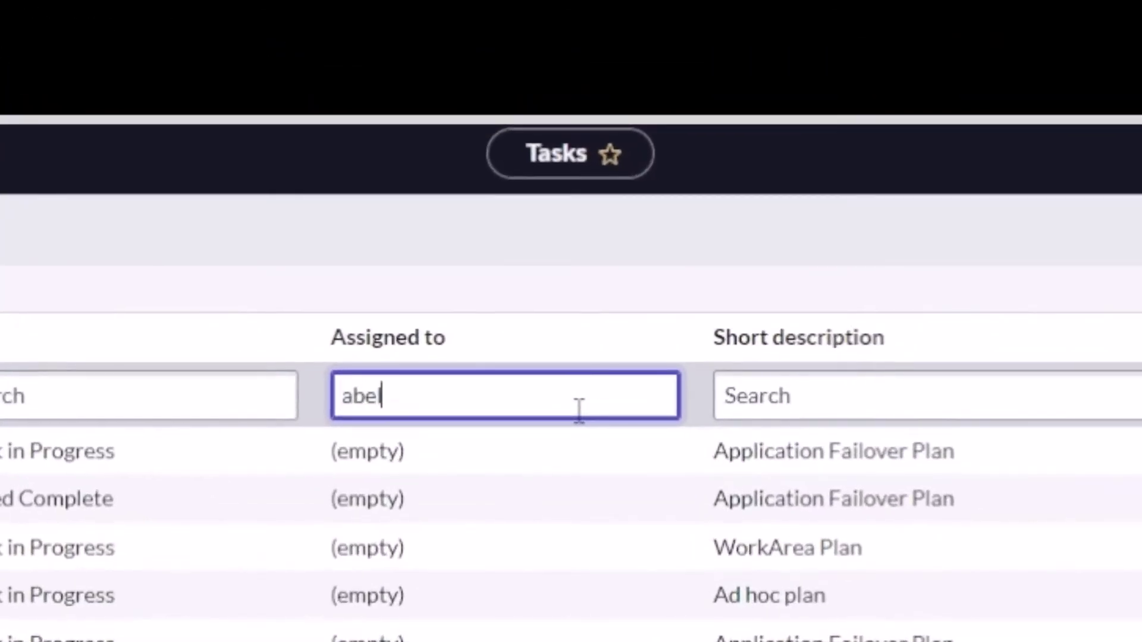
key(Return)
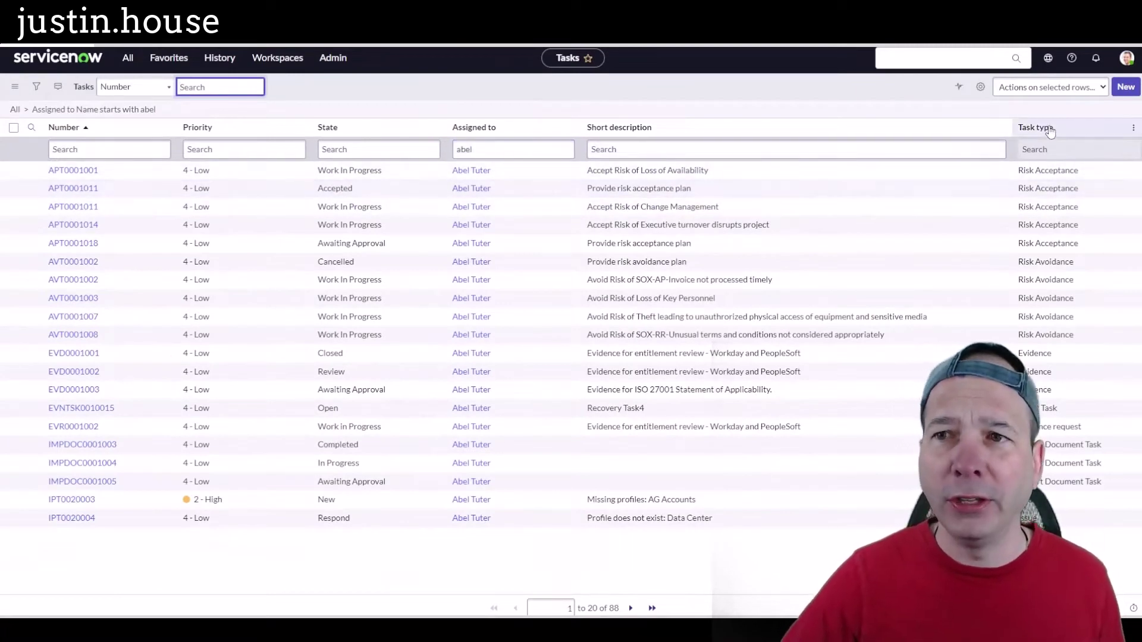
Step: Group the 88 tasks by Task type into 14 groups, led by Vendor Risk Assessment (30)
right_click(1049, 132)
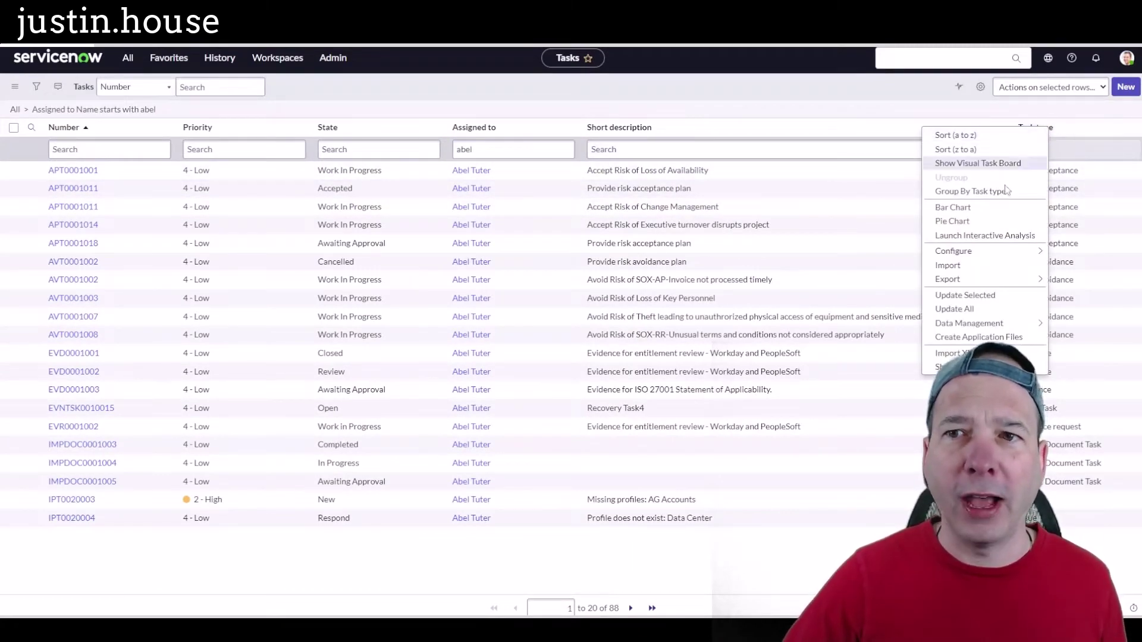
key(Escape)
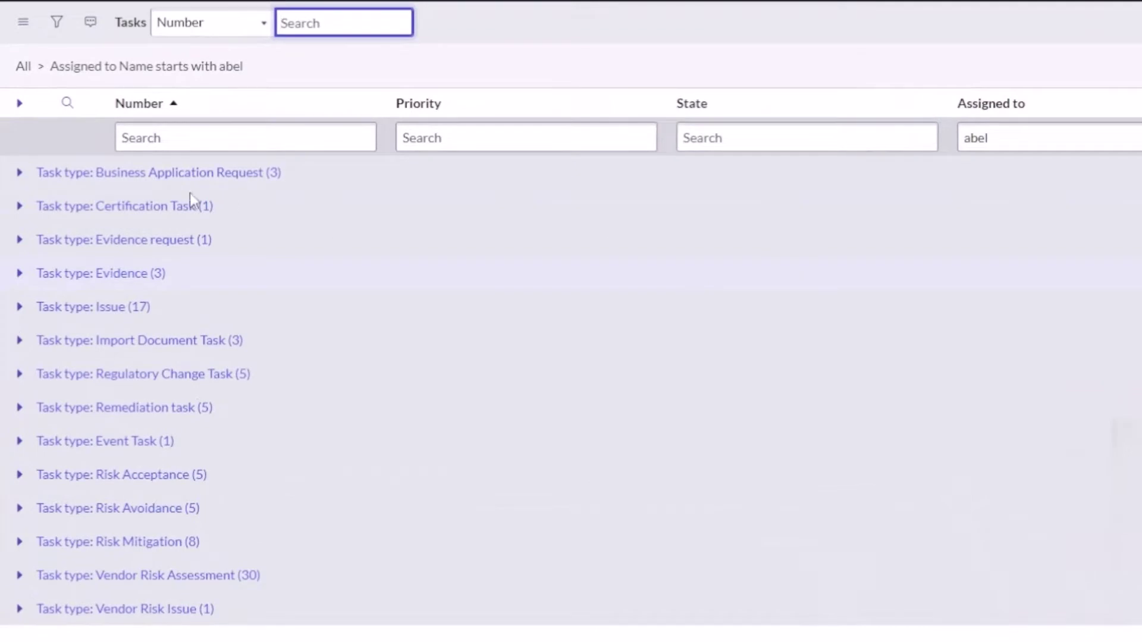
drag(8, 134, 320, 638)
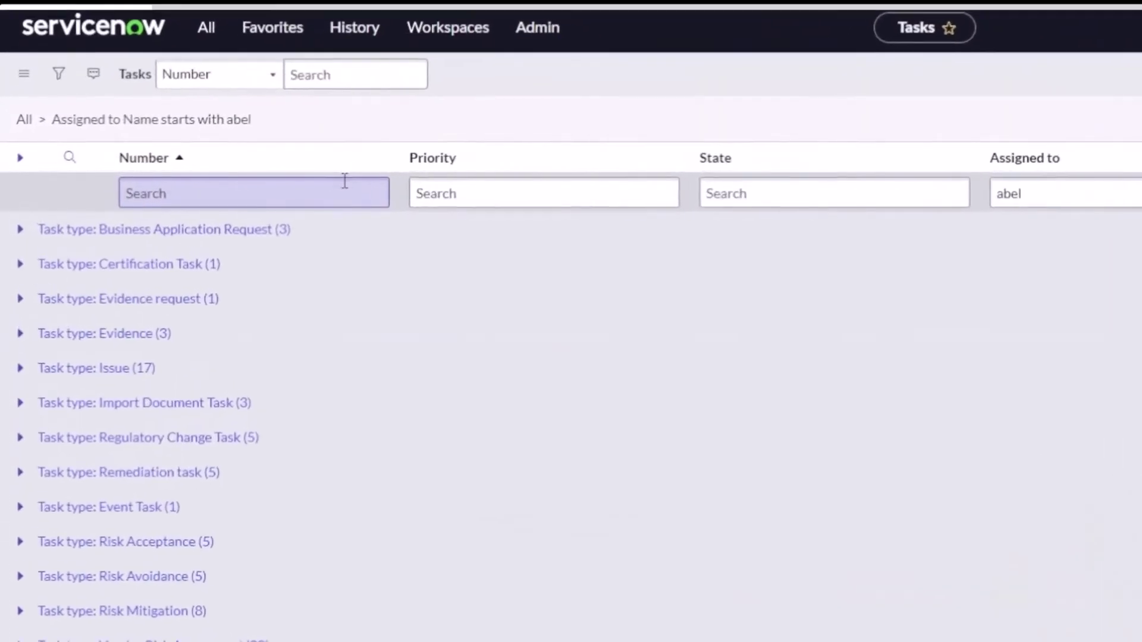
click(271, 162)
Step: Create Data Management job DM0001004 on the filtered list with Update All with preview
right_click(442, 166)
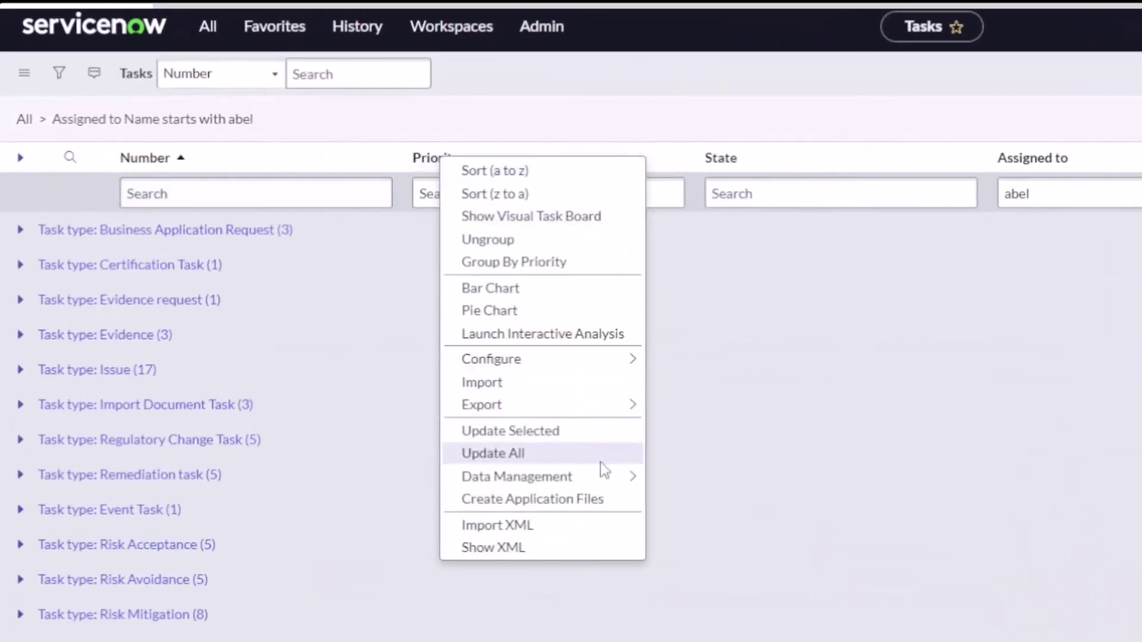
mouse_move(606, 478)
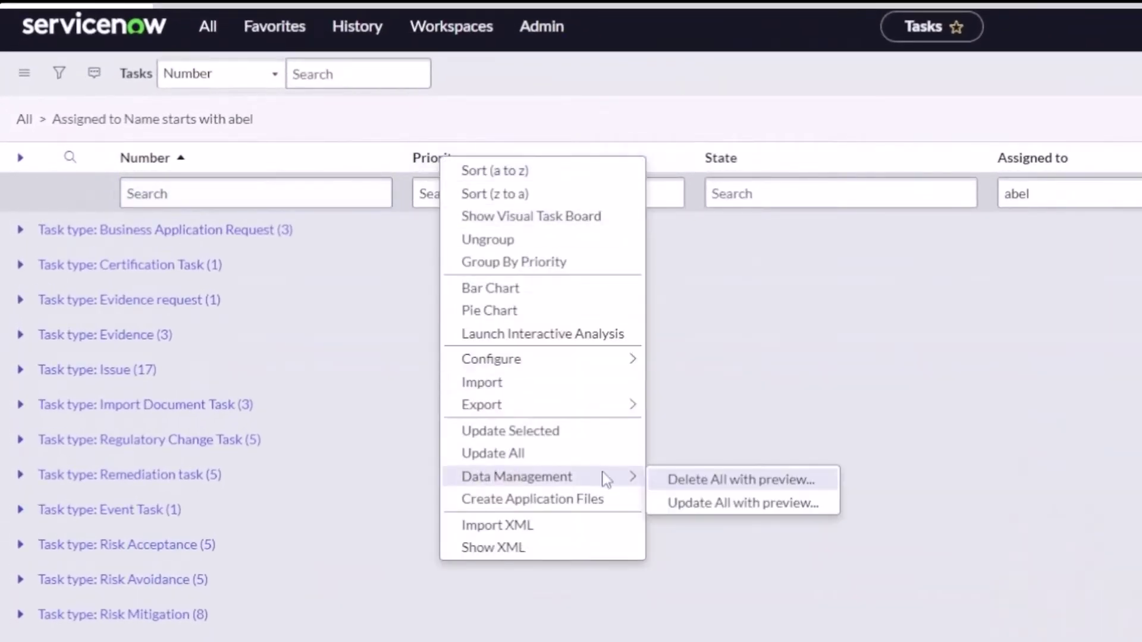
click(725, 504)
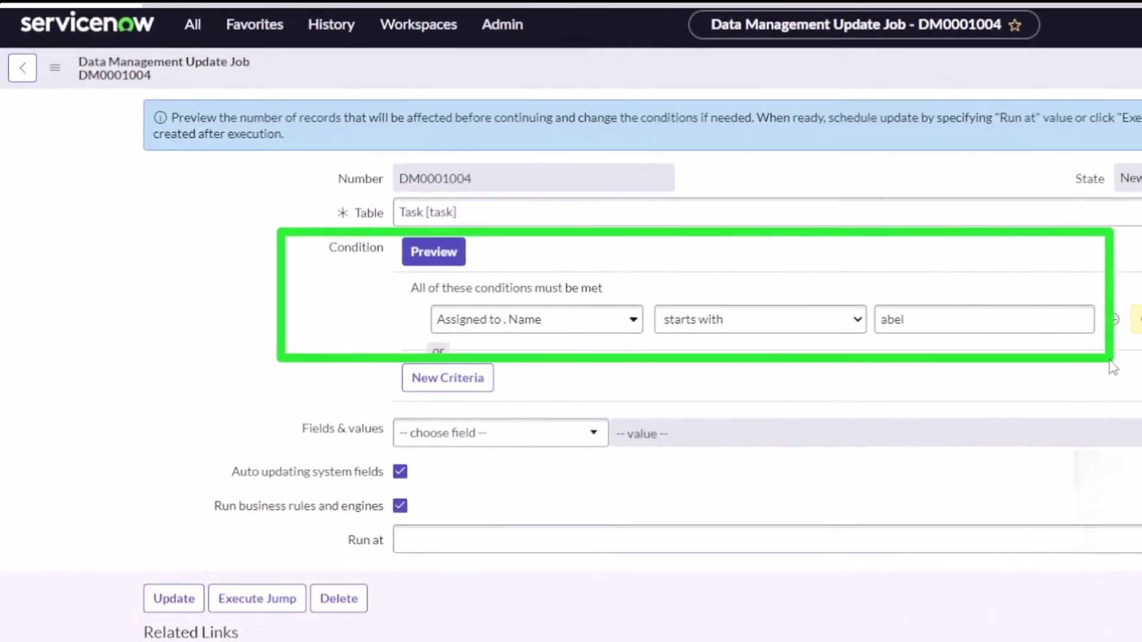
Step: In Fields & values, have the job set Assigned to to System Administrator
click(587, 440)
scroll(524, 613, down, 1)
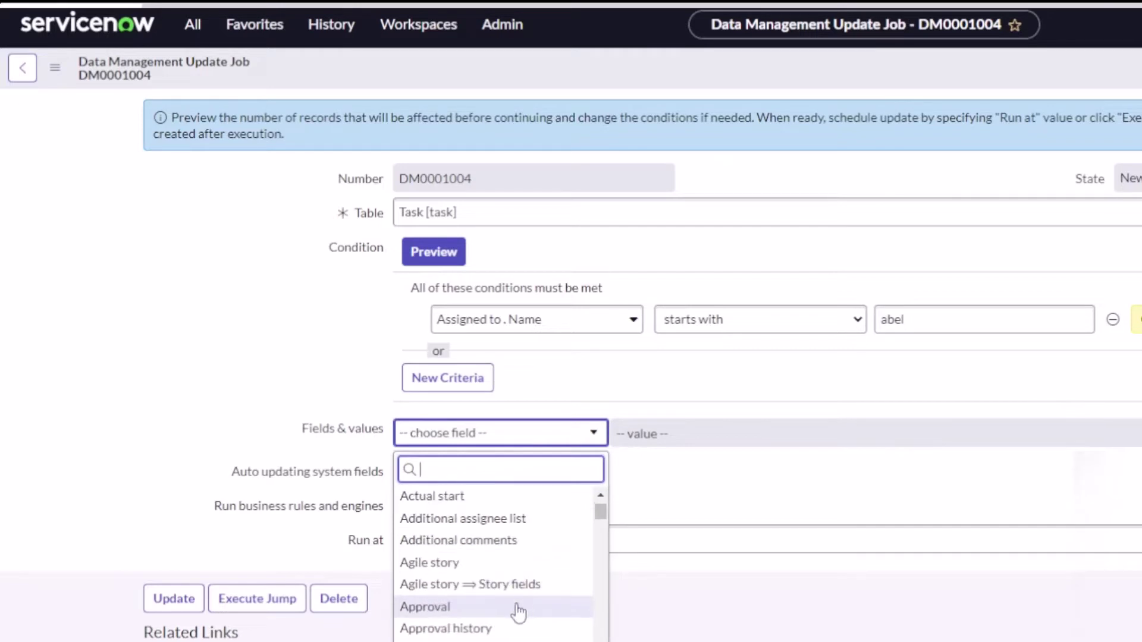
scroll(518, 613, down, 1)
scroll(510, 606, up, 1)
scroll(503, 608, down, 2)
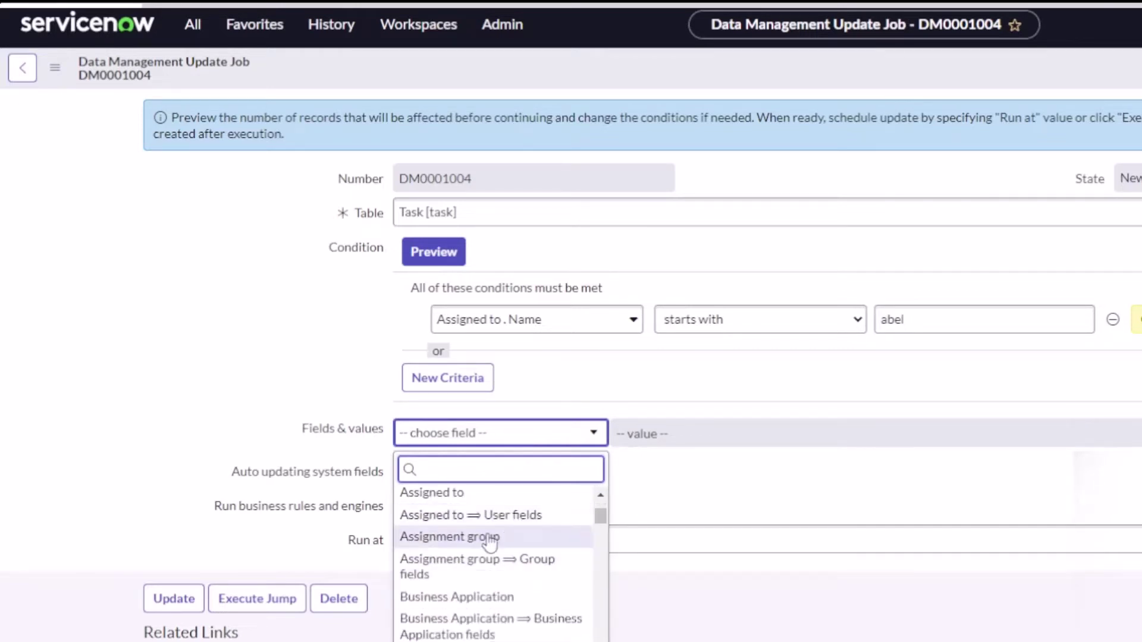
click(485, 501)
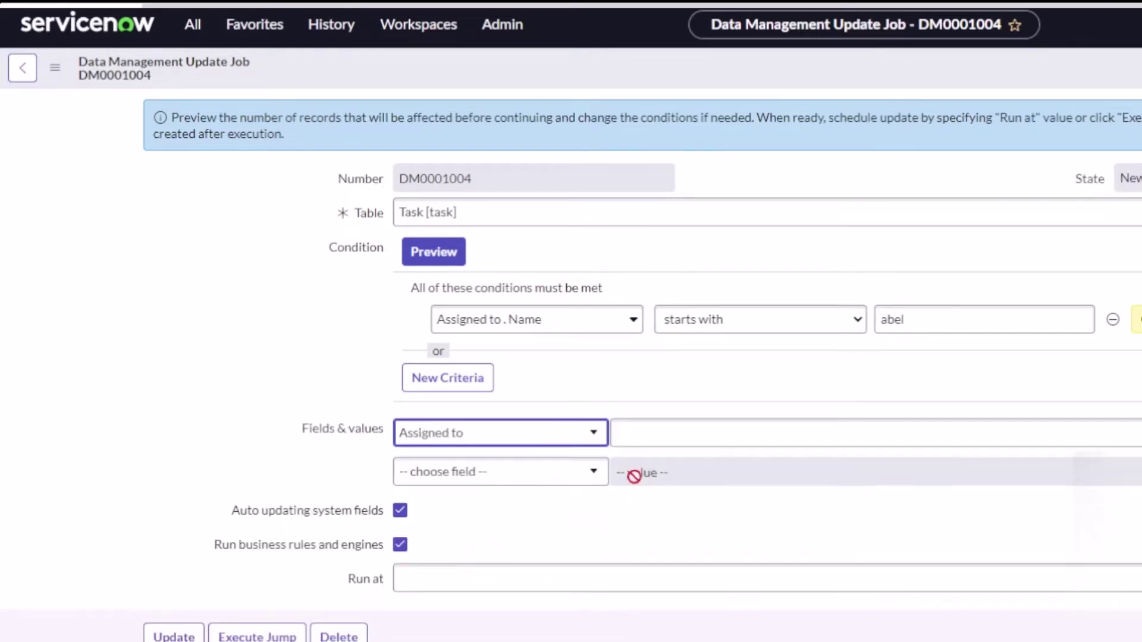
click(709, 441)
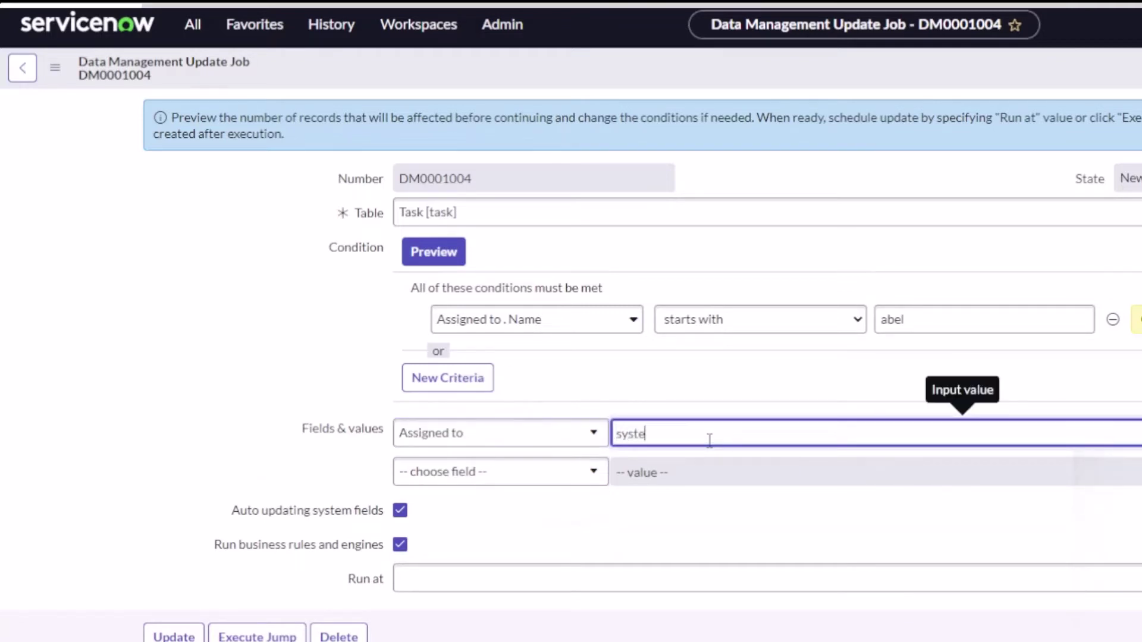
click(700, 465)
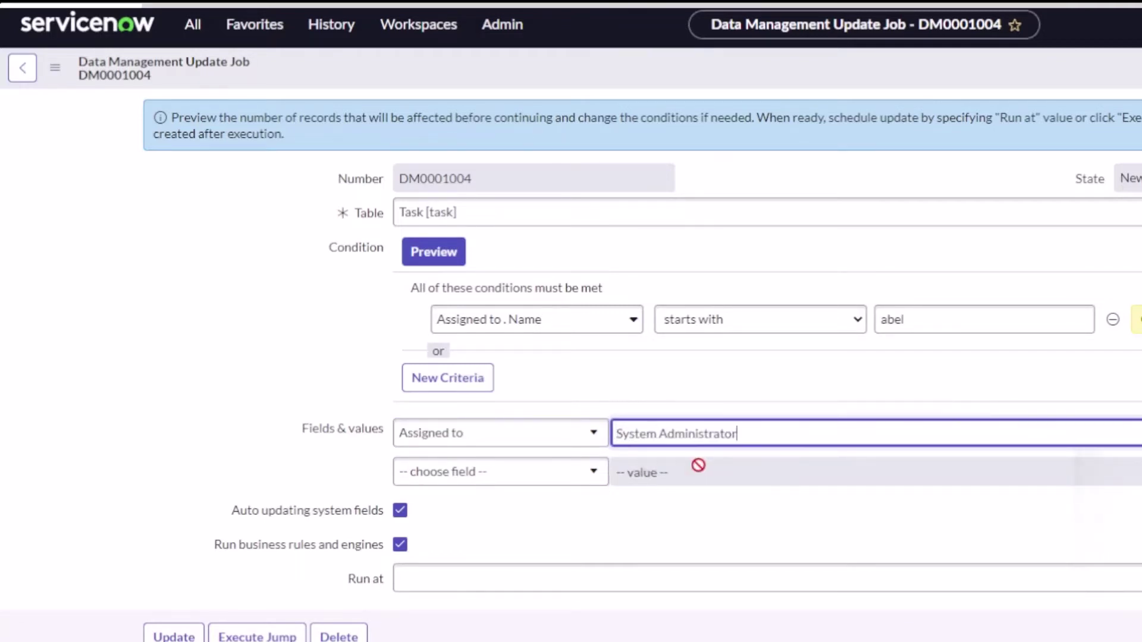
click(658, 545)
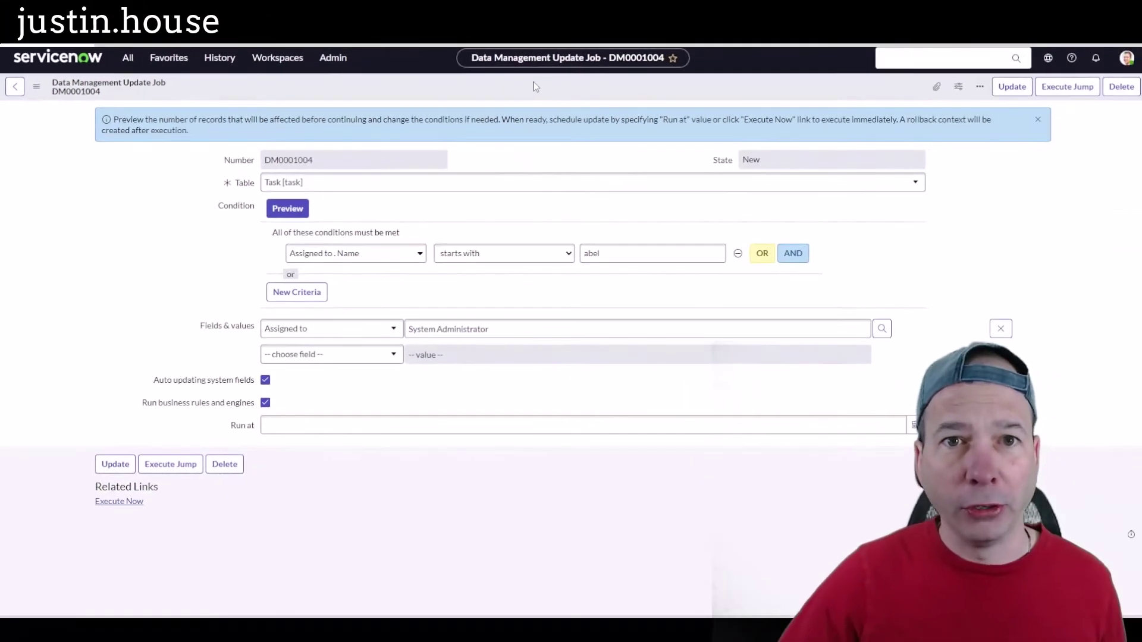
Step: Preview the affected tasks, then Execute Now and Proceed so the update worker starts running
right_click(538, 87)
key(Escape)
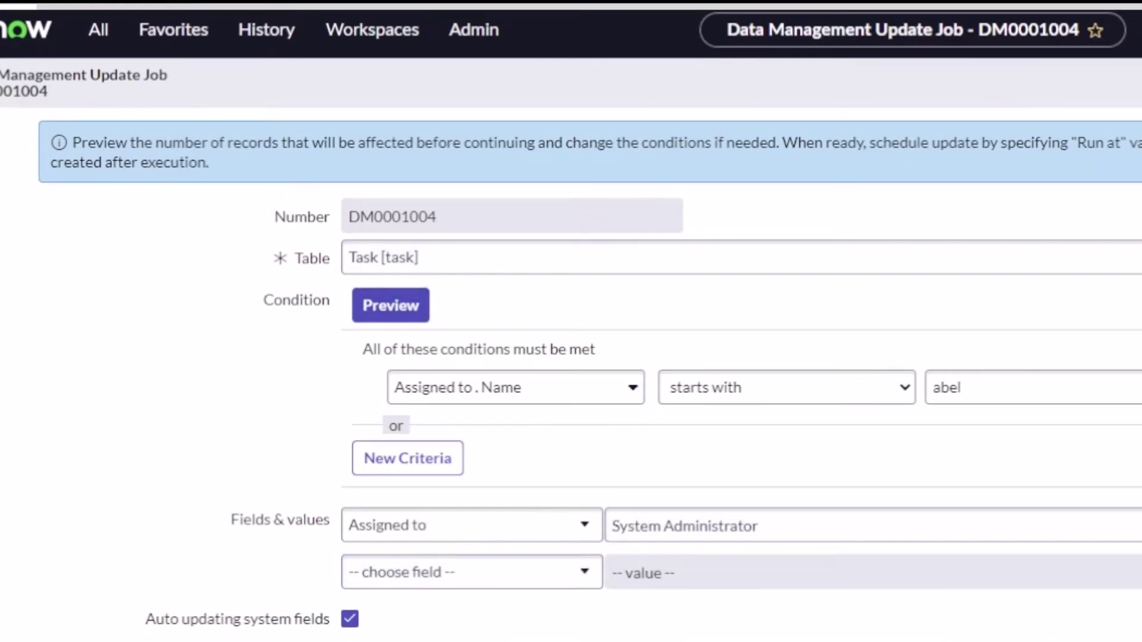
click(414, 315)
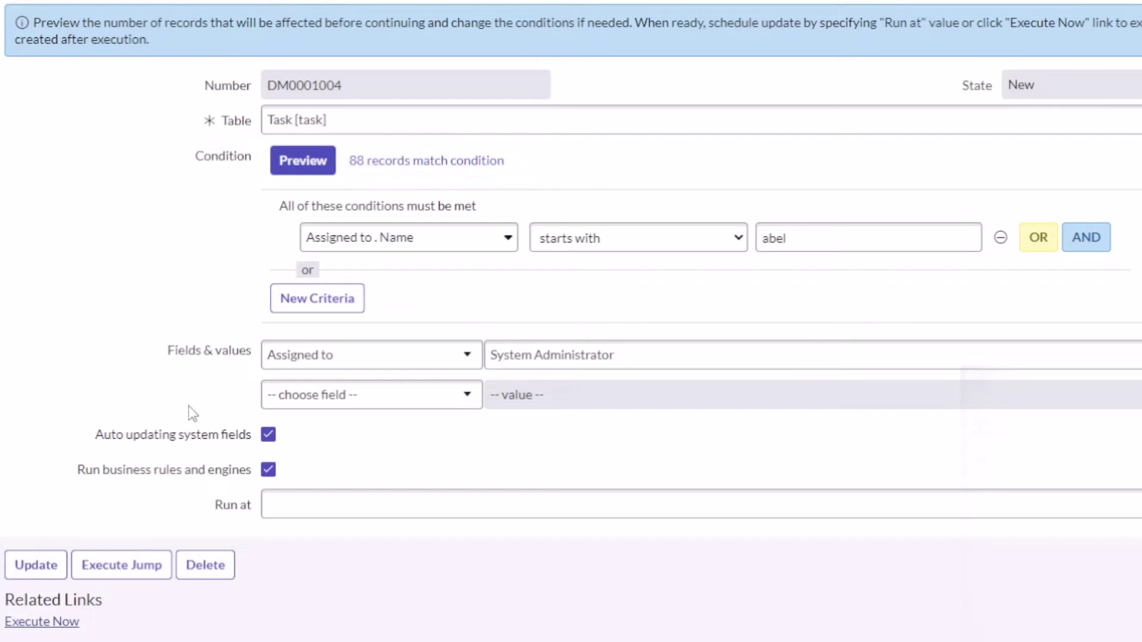
click(36, 622)
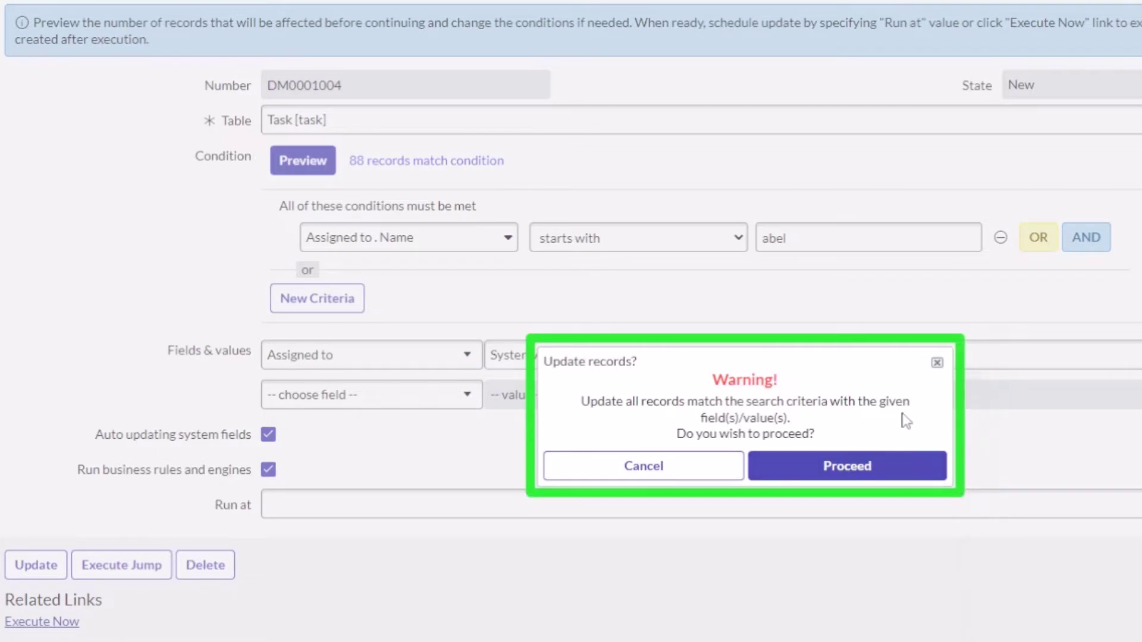
click(871, 466)
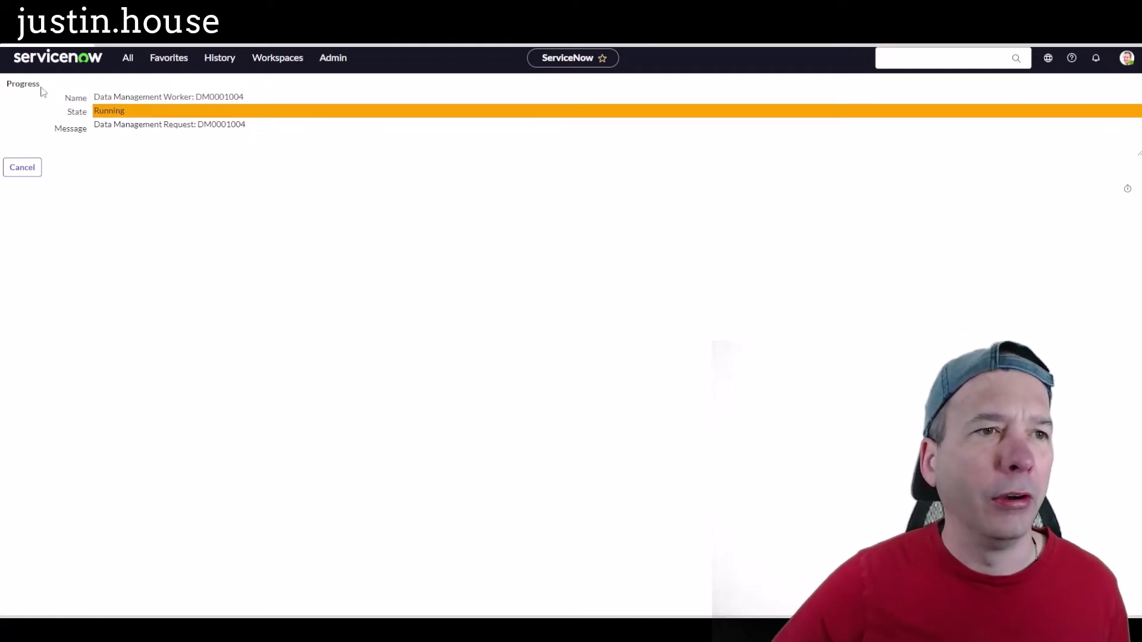
Step: Open the finished job DM0001004's execution results, showing State Complete and rollback options
drag(3, 78, 273, 152)
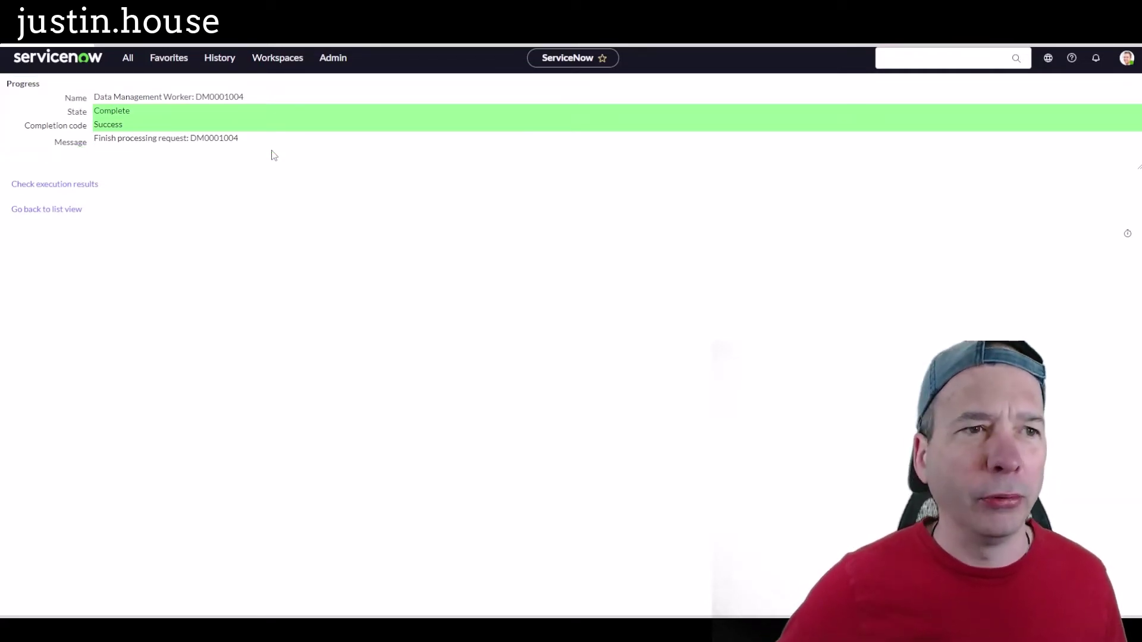
click(37, 185)
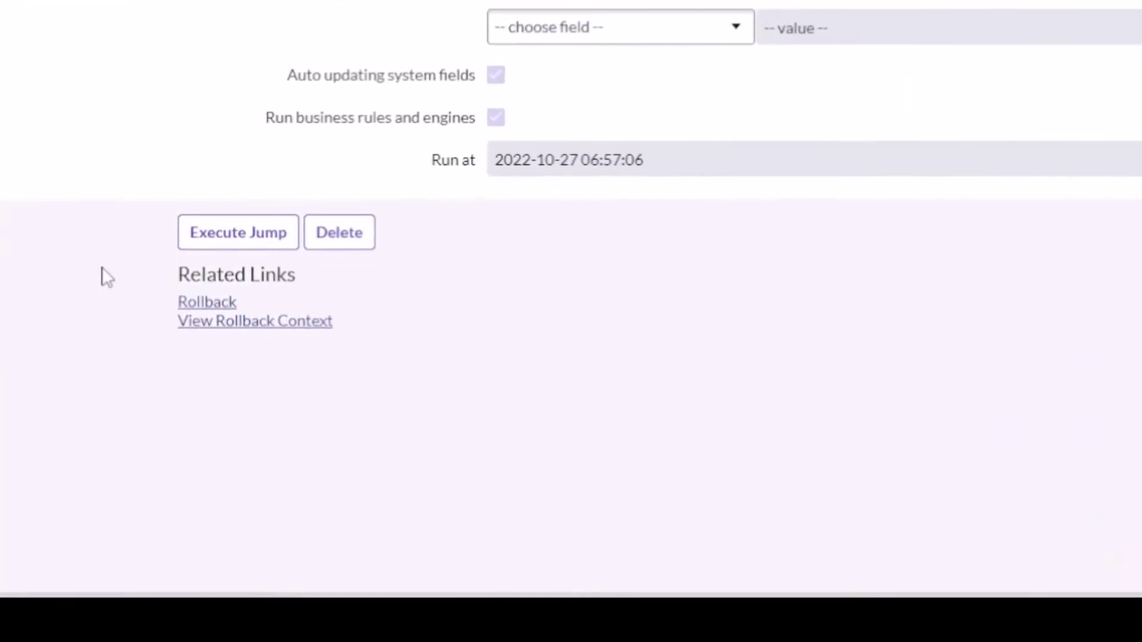
drag(101, 268, 367, 358)
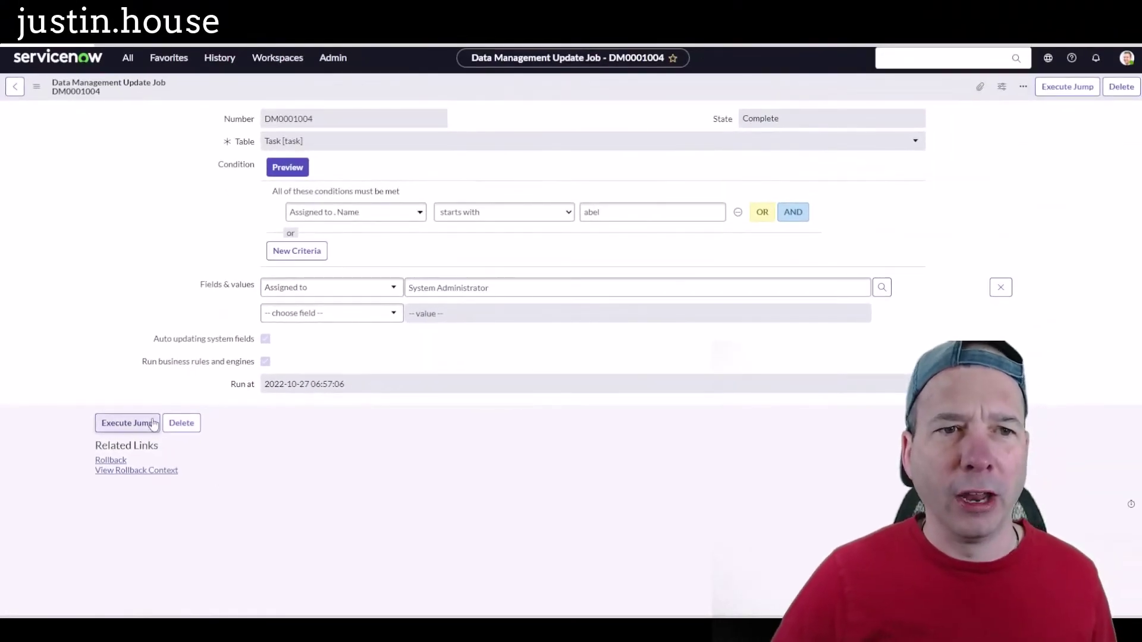
Step: Open rollback context BAK0010806 and inspect its 507 incremental data changes and 280 rollback records
click(124, 472)
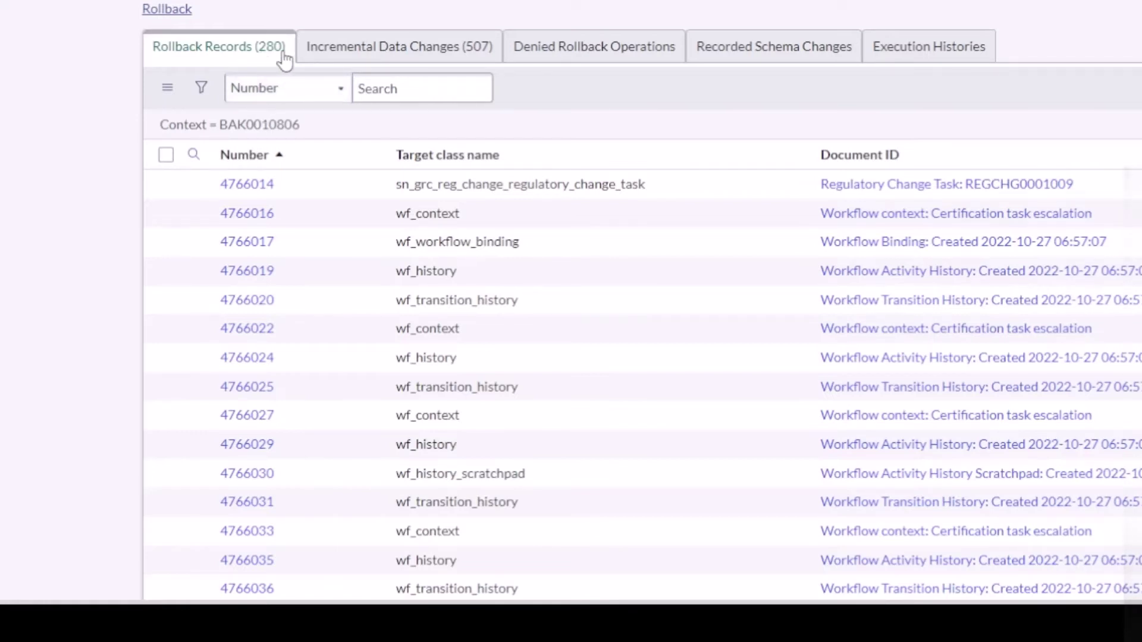
click(401, 69)
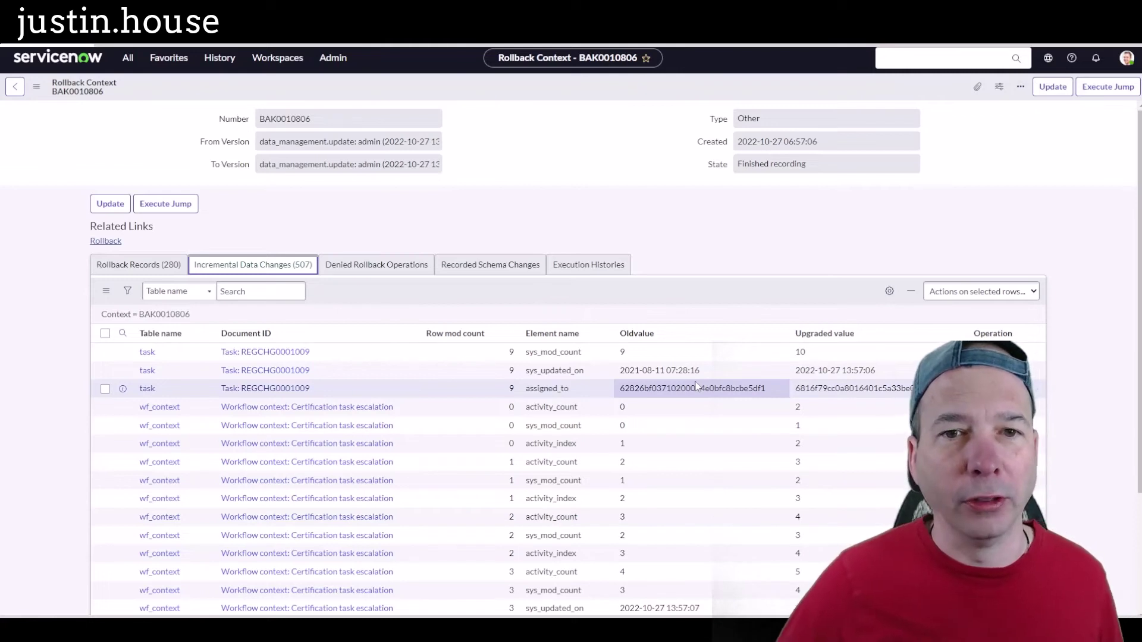
click(158, 269)
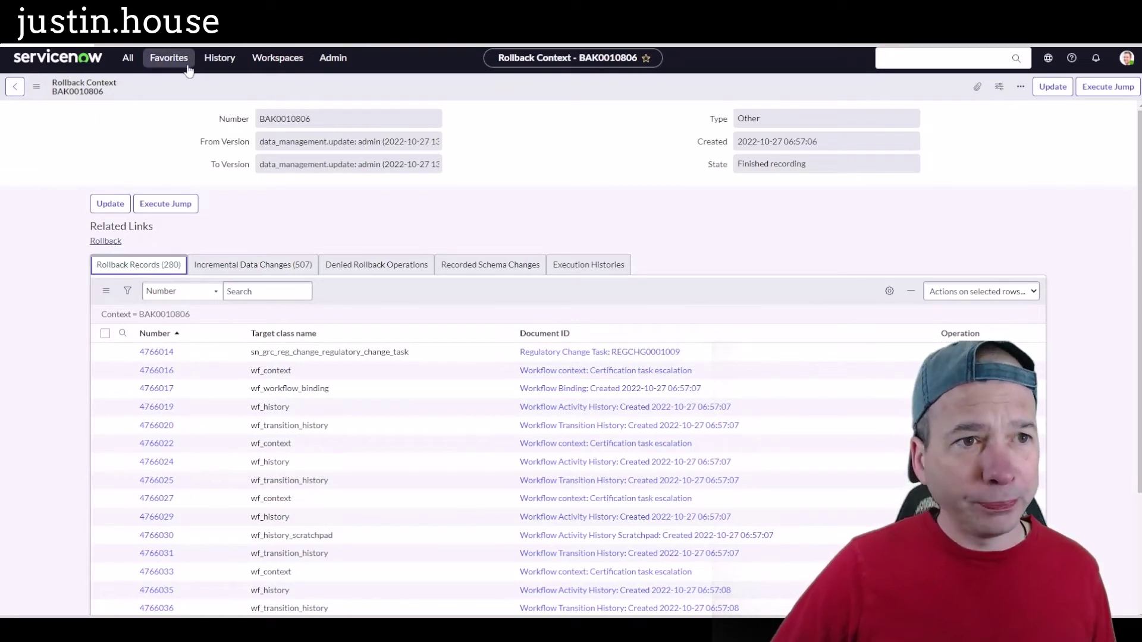
Step: Refilter the task list to System Administrator (127 tasks), then return to rollback context BAK0010806
click(207, 63)
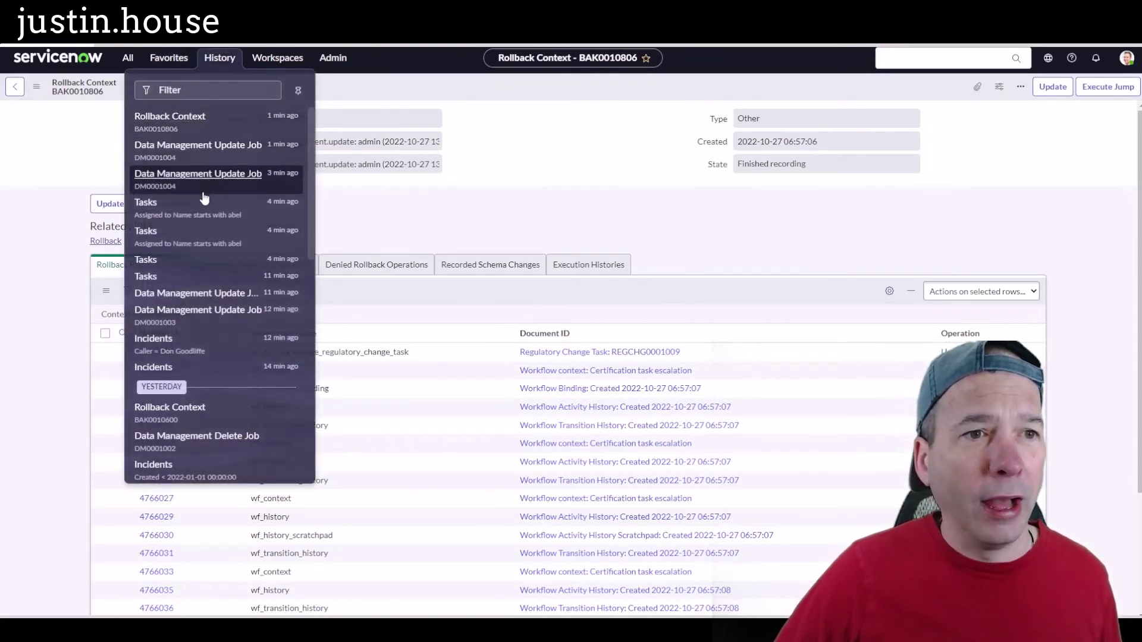
click(193, 209)
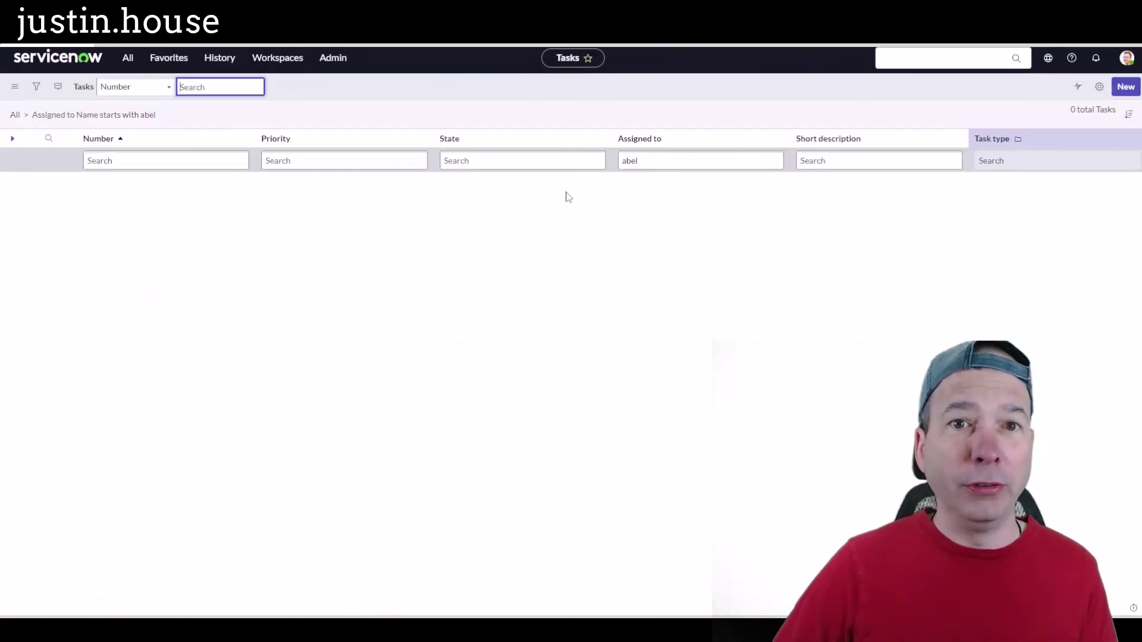
double_click(653, 161)
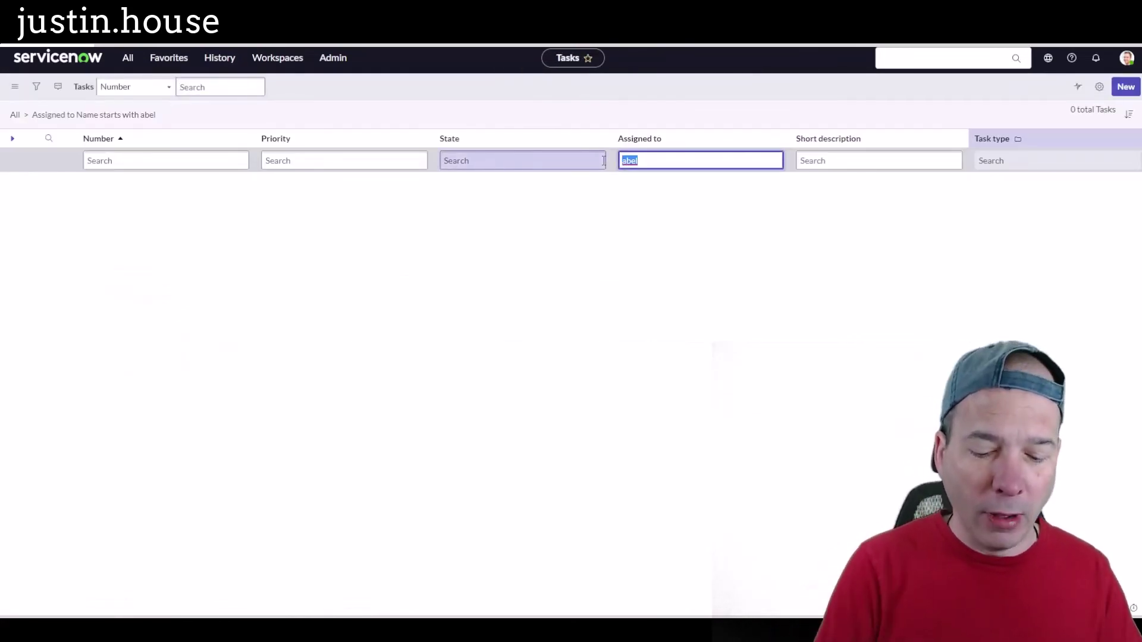
text(system administrator)
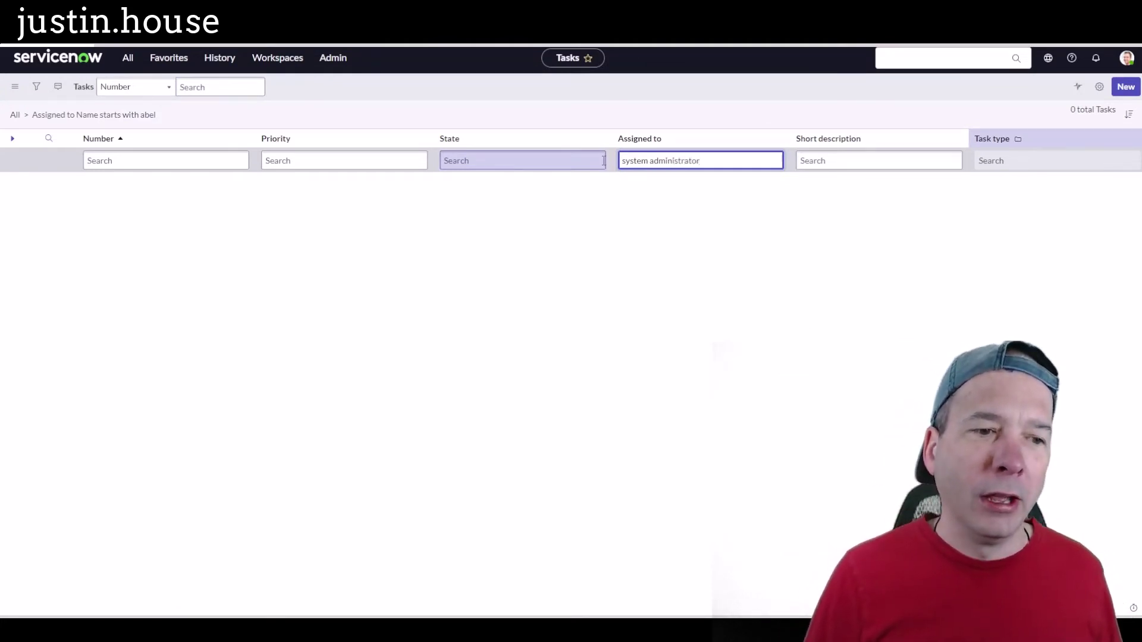
key(Return)
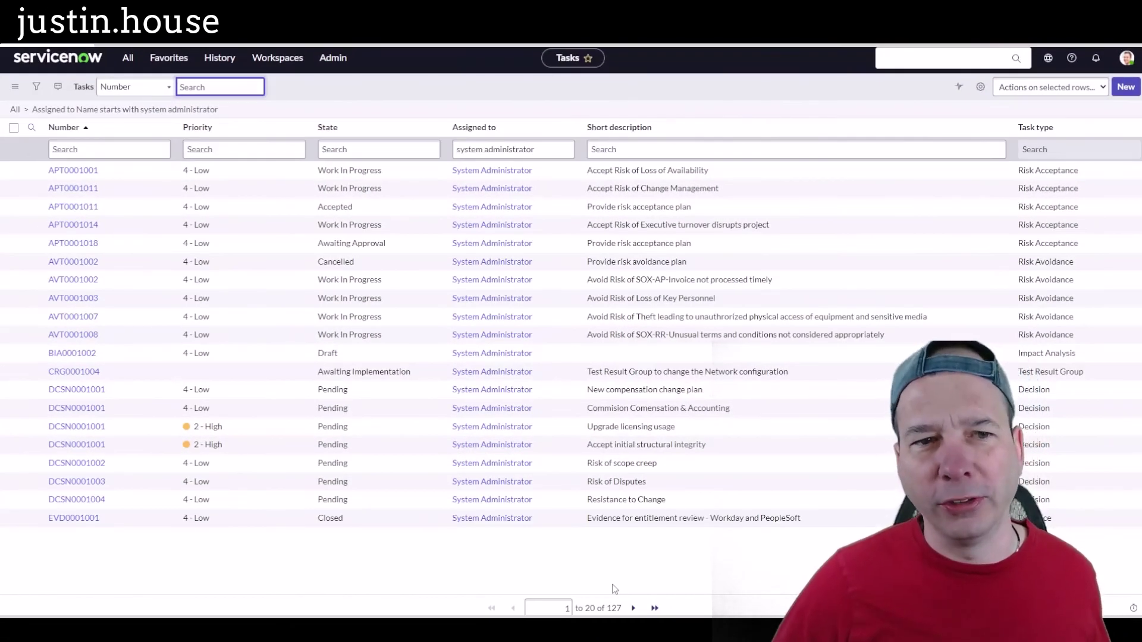
click(209, 58)
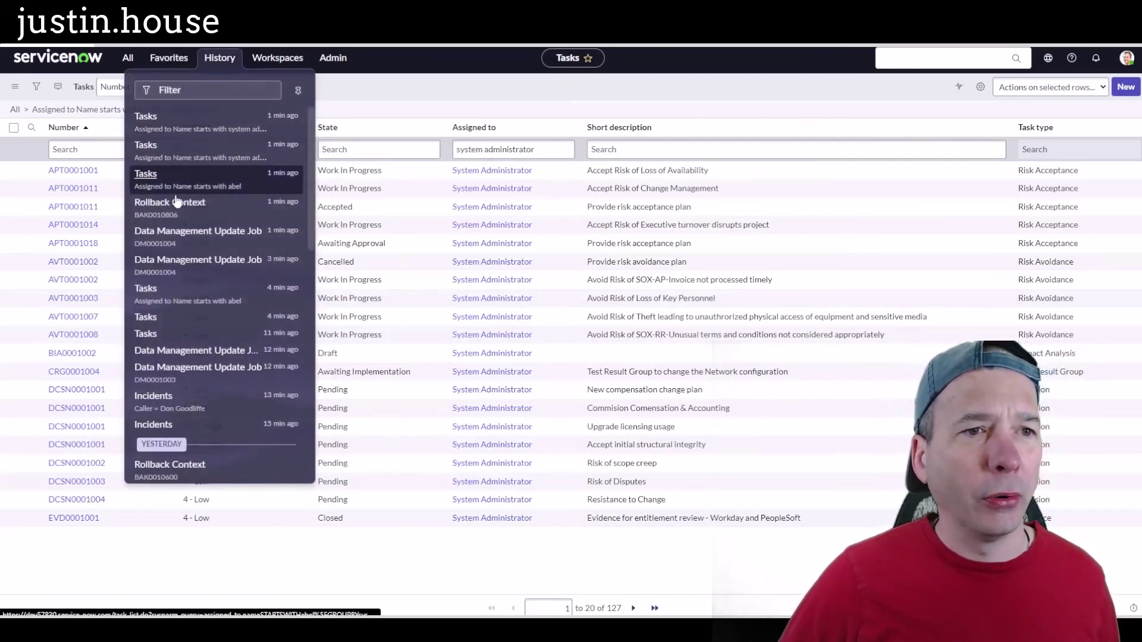
click(177, 202)
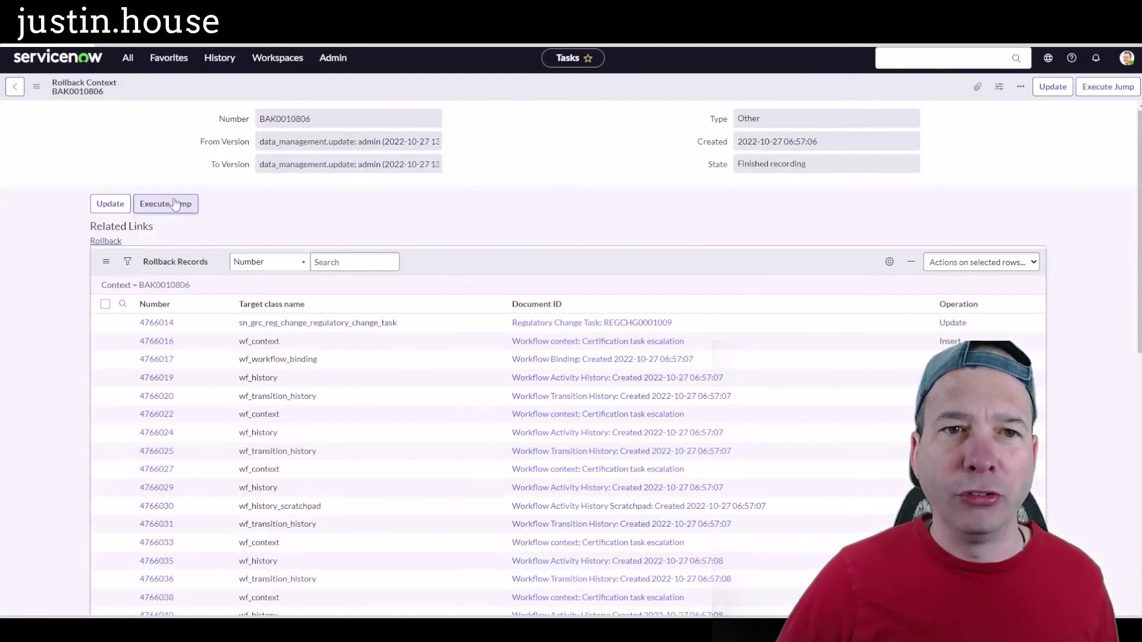
Step: Roll back BAK0010806 by confirming 'yes', then close the completed progress dialog
click(105, 241)
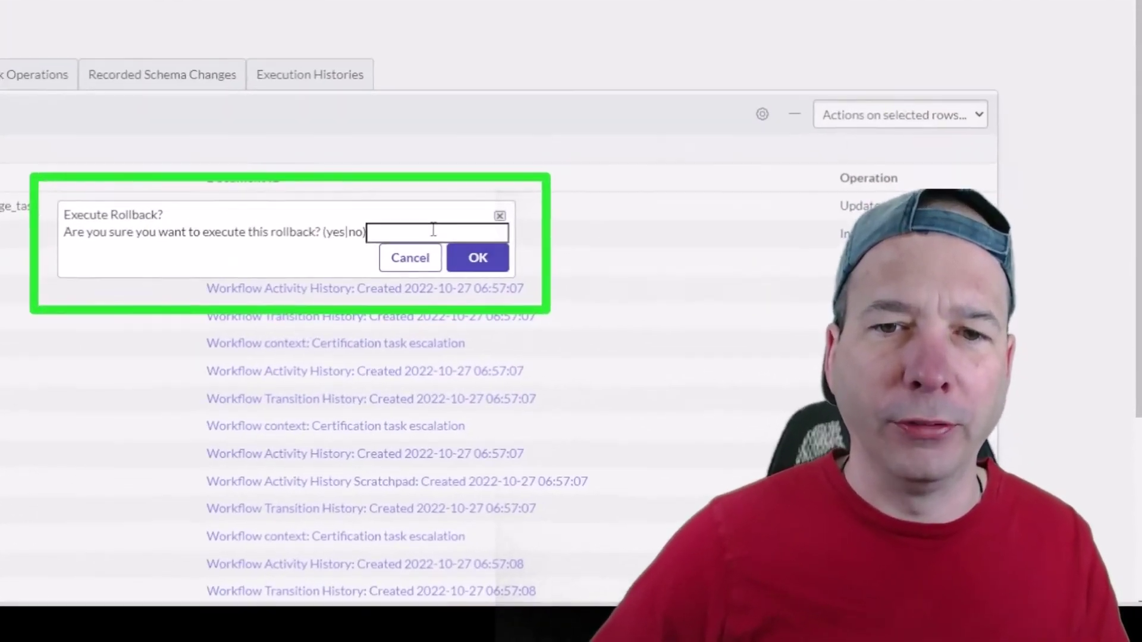
text(yes)
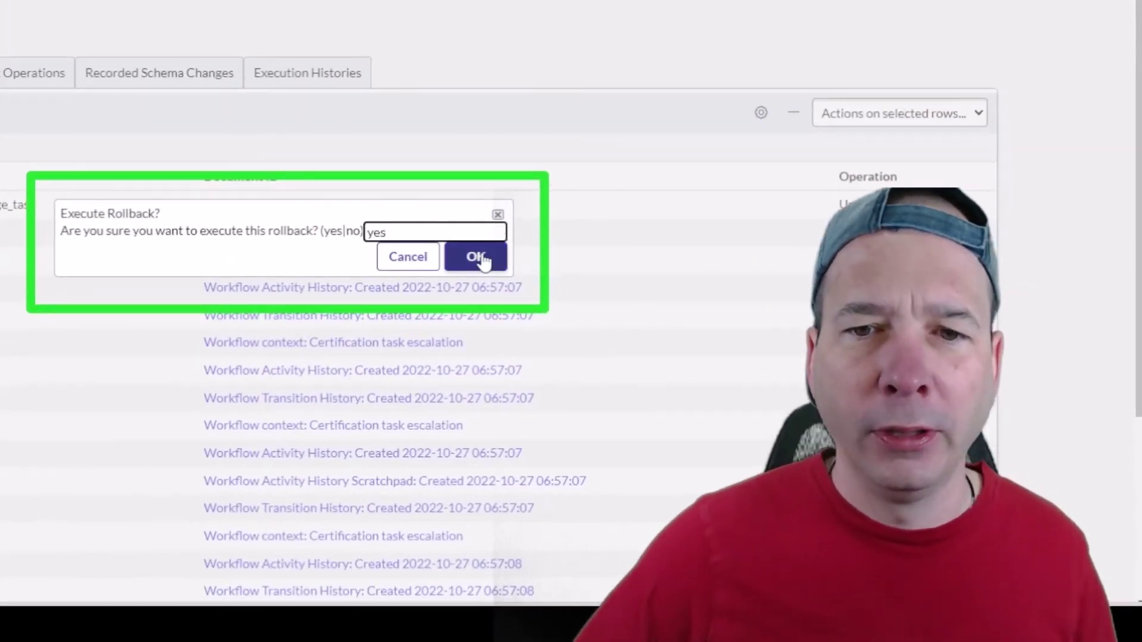
click(464, 255)
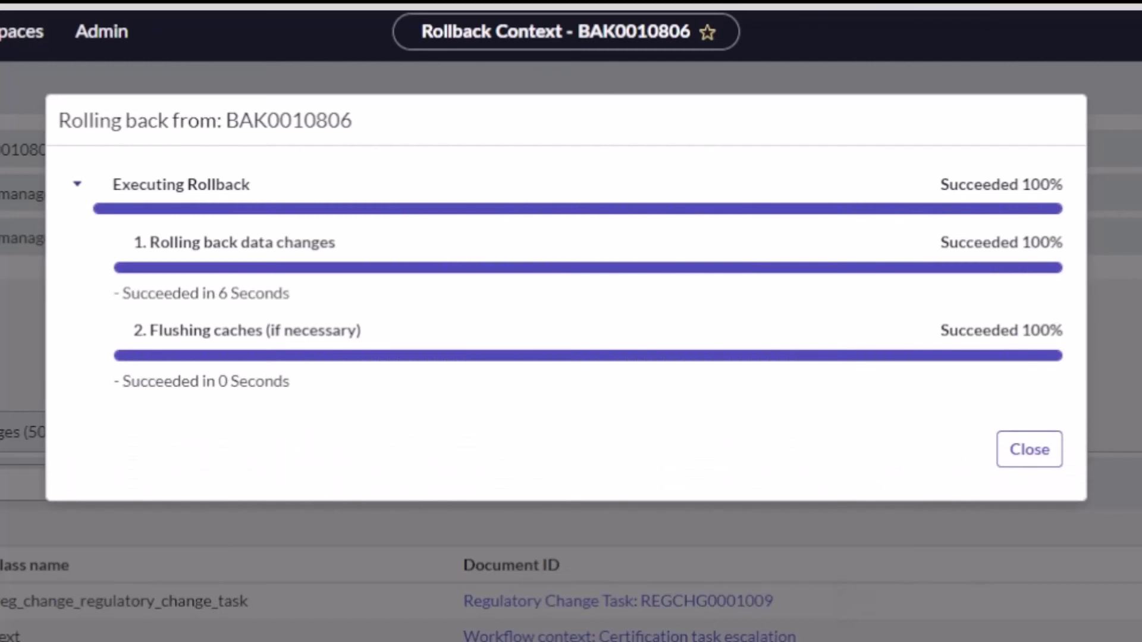
click(1021, 451)
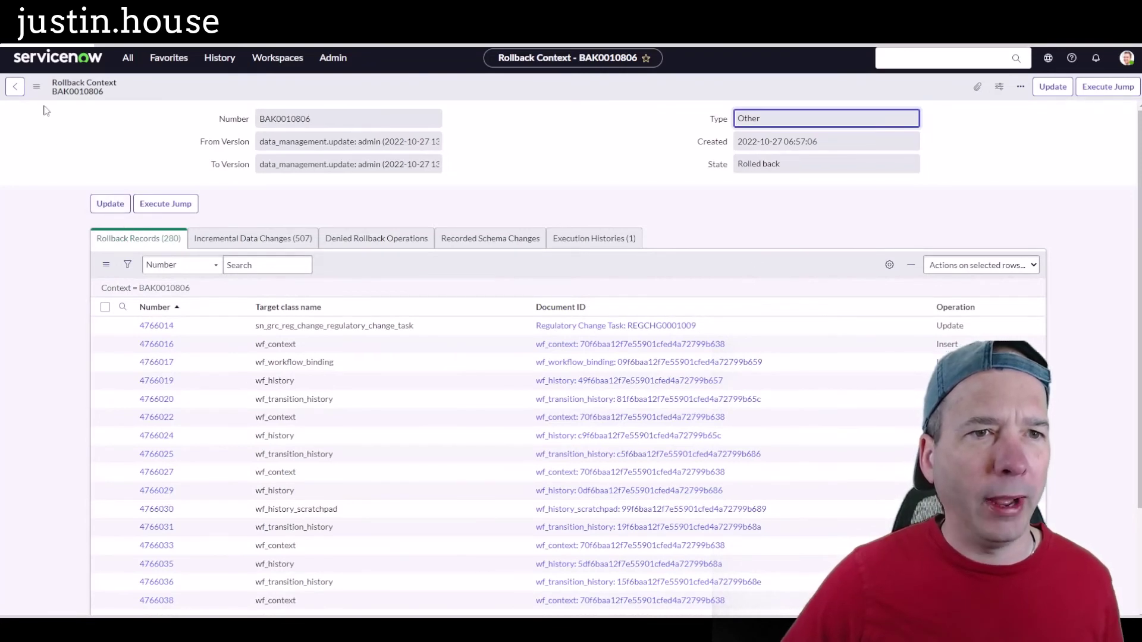
Step: Reopen the original assignee's task list, back to 88 tasks, and remove the Task type grouping
click(222, 57)
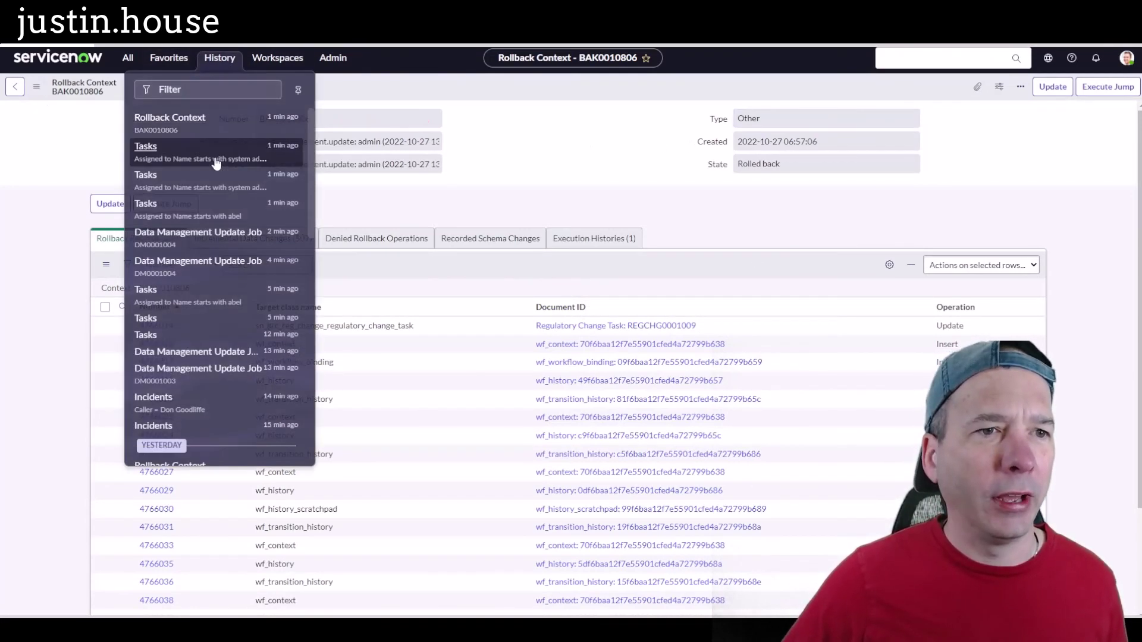
click(176, 211)
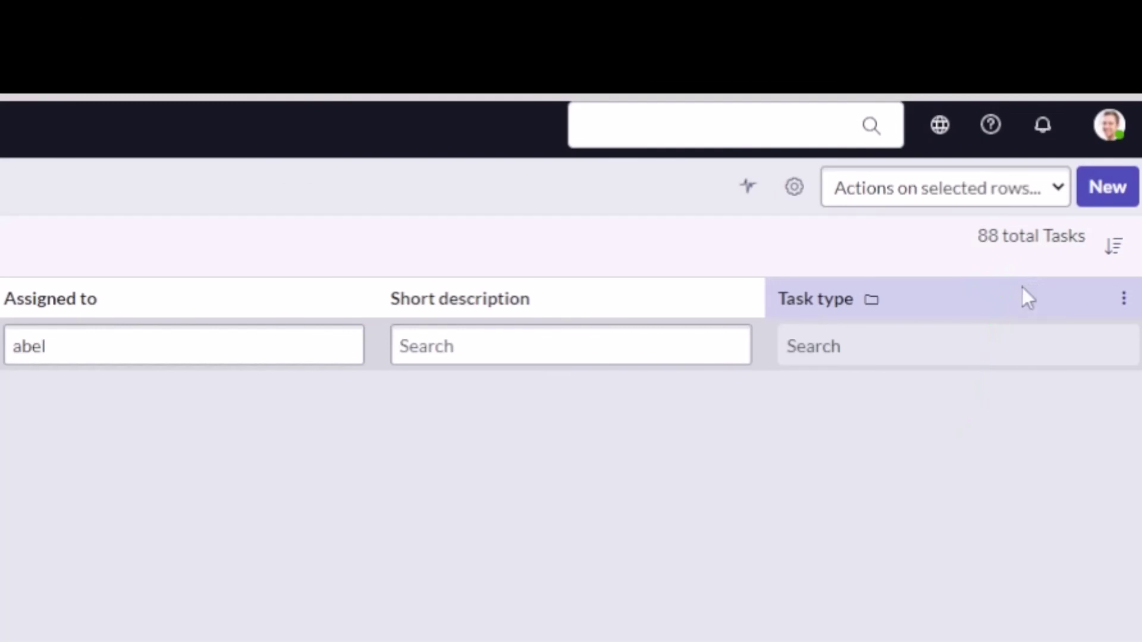
click(1123, 298)
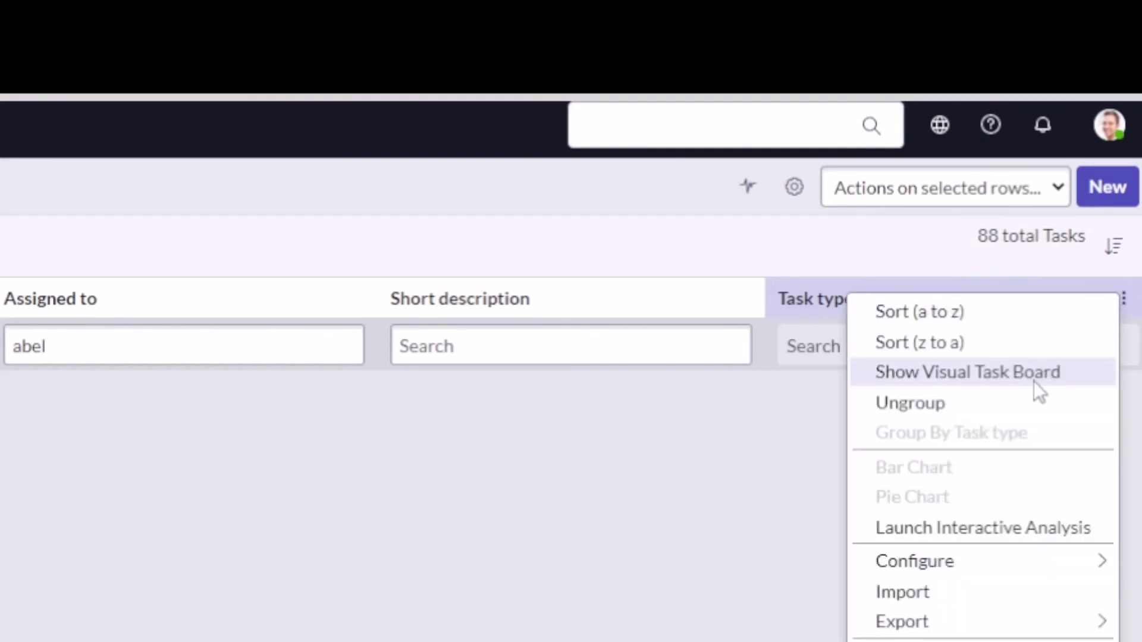
click(1018, 403)
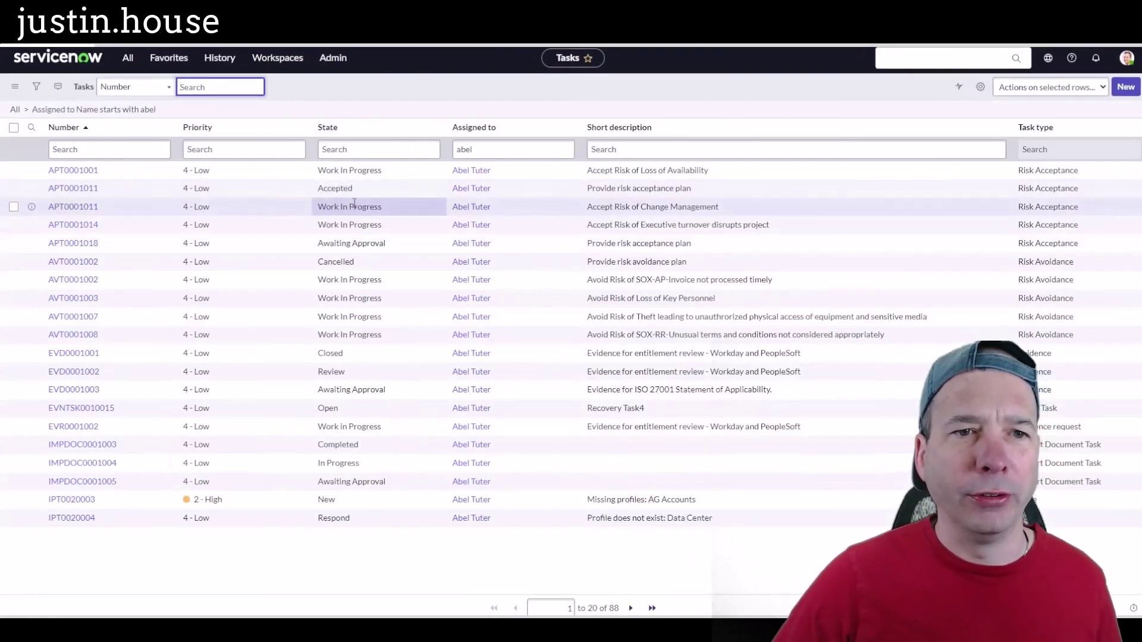